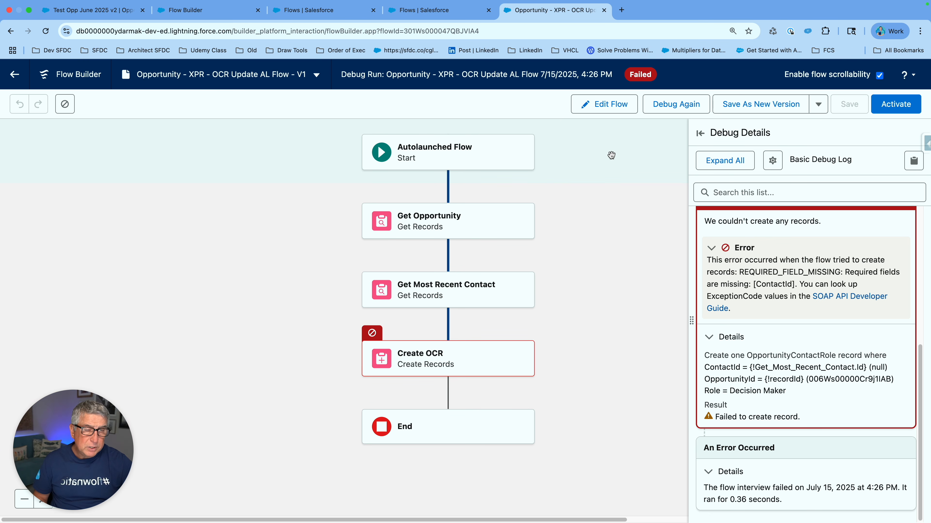
# Return the flow to editing and review the settings of the recordId variable without changing them
pyautogui.click(610, 104)
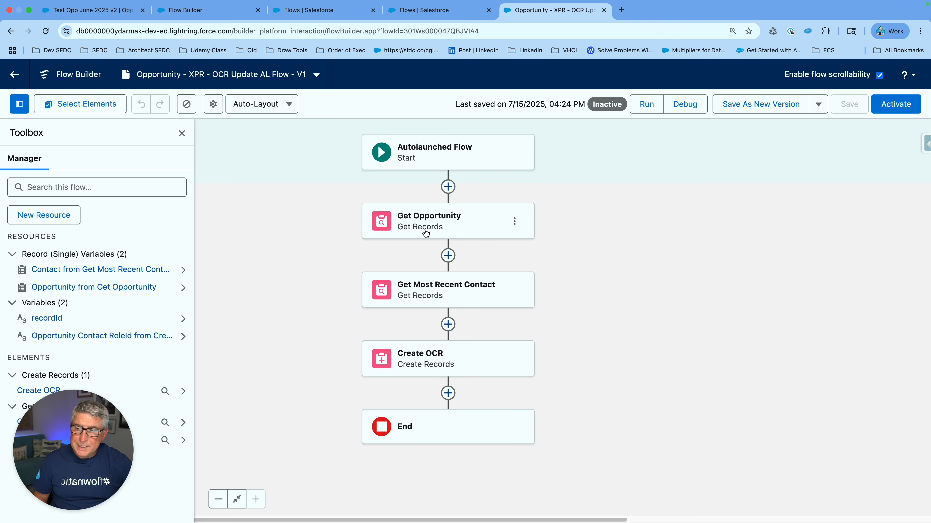
pyautogui.click(46, 319)
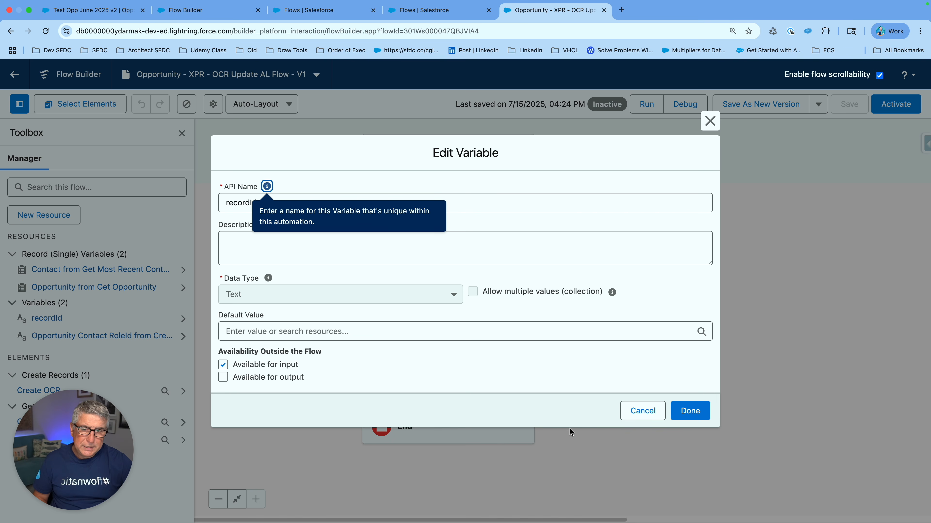
pyautogui.click(646, 416)
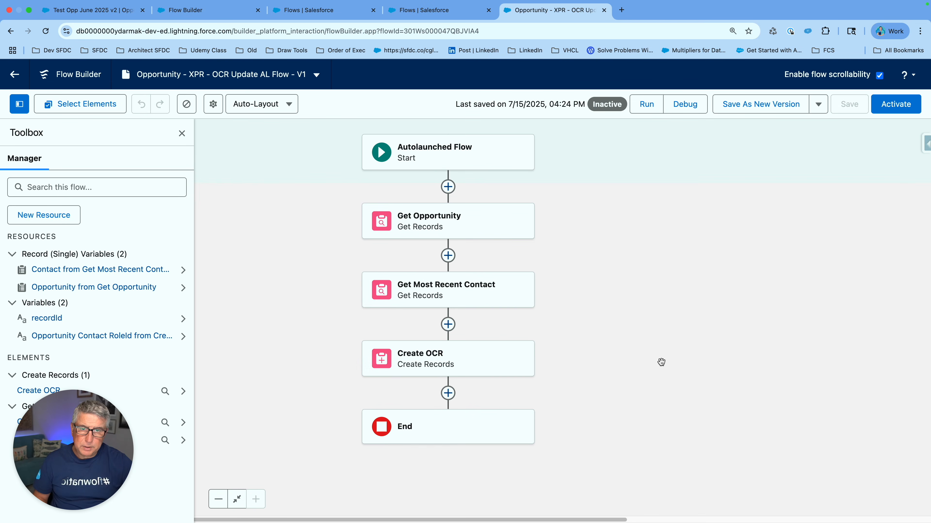
# Review the filter, sorting and record storage settings of the Get Opportunity and Get Most Recent Contact elements
pyautogui.click(447, 221)
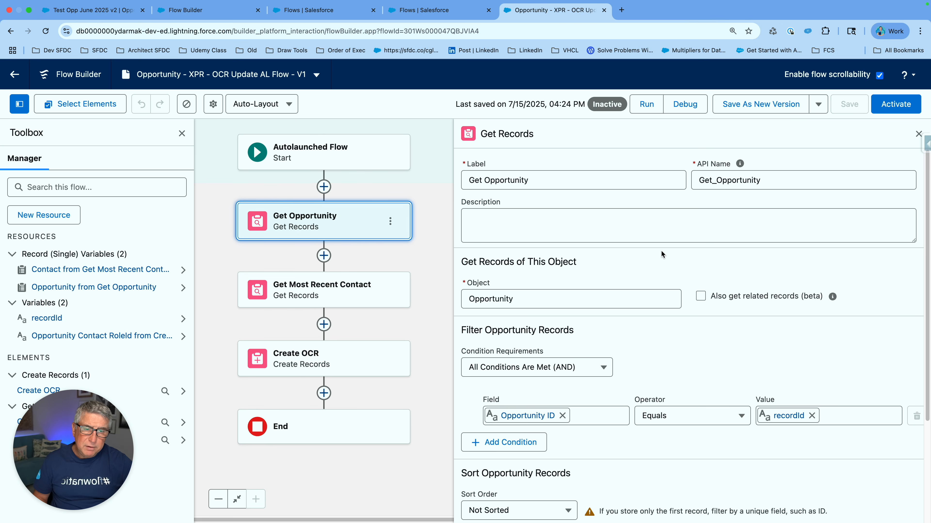
pyautogui.scroll(-4, 652, 244)
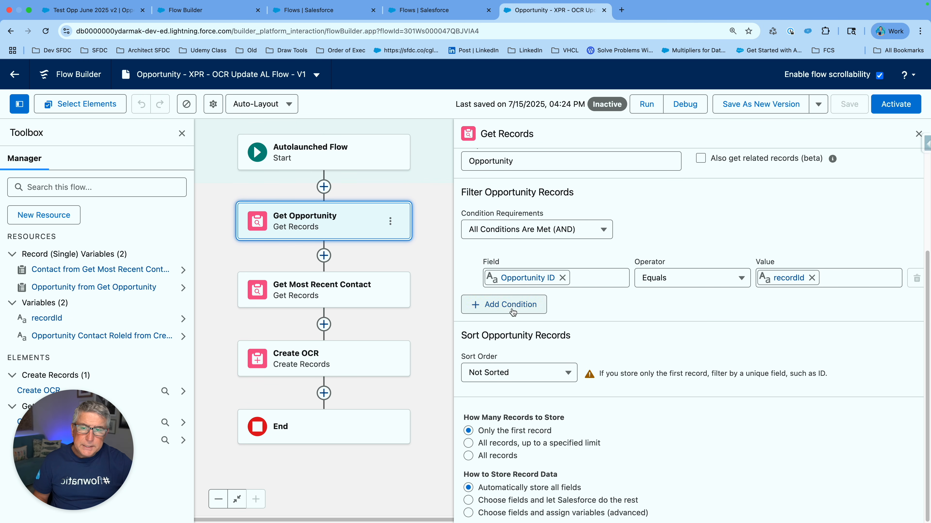
pyautogui.click(318, 296)
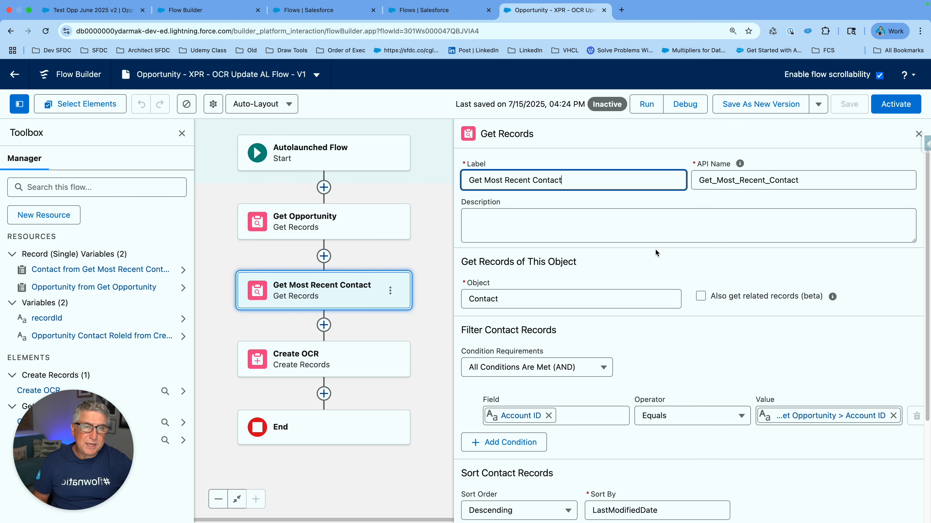
pyautogui.scroll(-2, 659, 252)
pyautogui.scroll(-2, 715, 261)
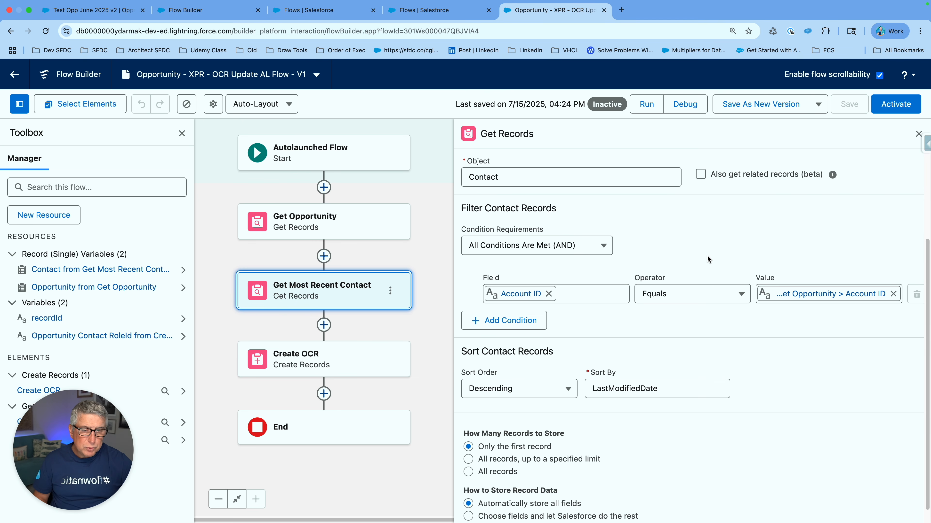
pyautogui.scroll(-1, 708, 259)
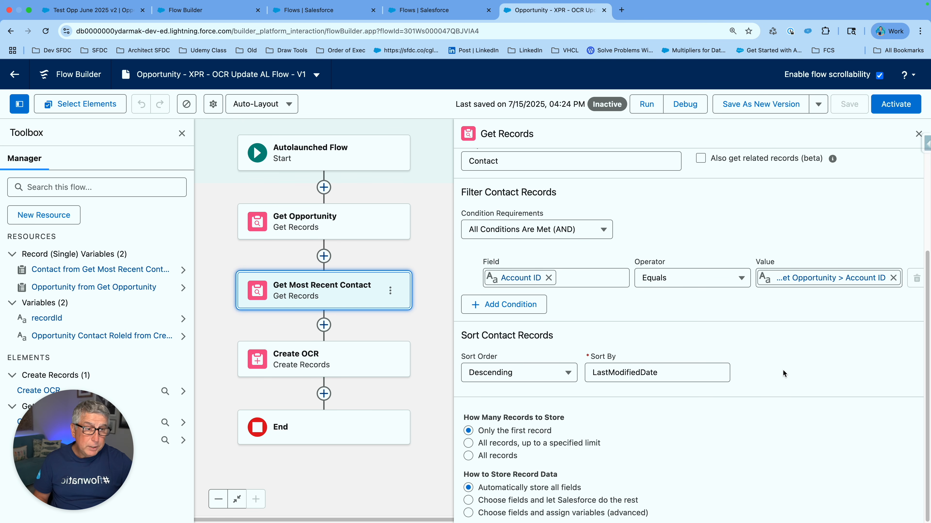
# Review the field values that the Create OCR element assigns to the Opportunity Contact Role, and close its settings
pyautogui.click(331, 365)
pyautogui.scroll(-4, 788, 300)
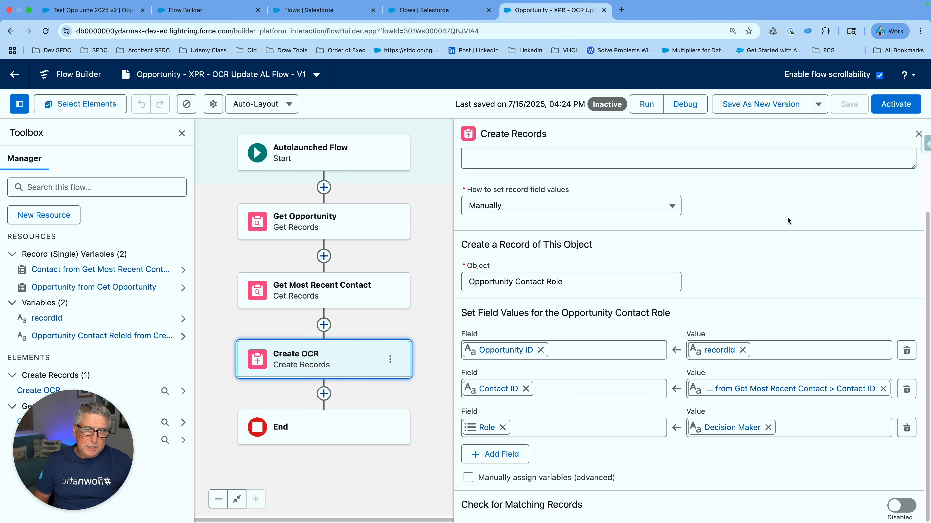
pyautogui.click(918, 134)
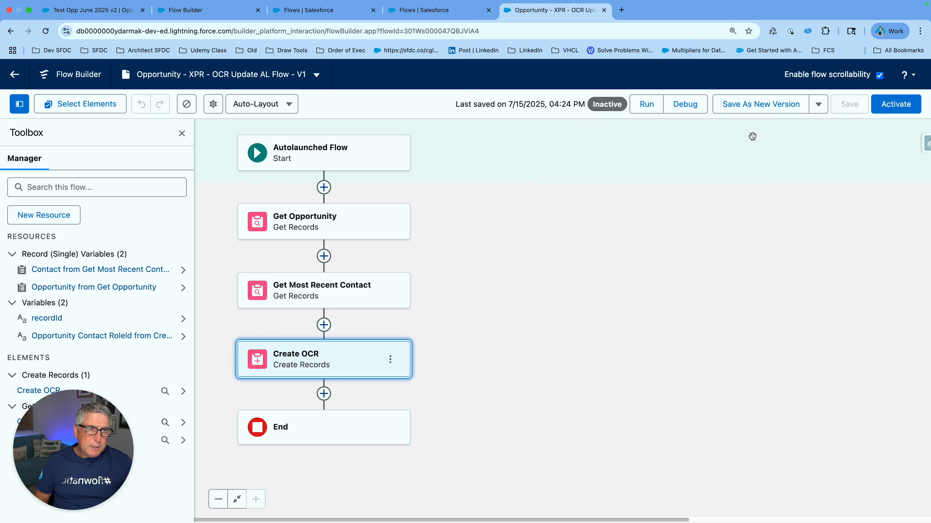
# Set up a debug run of the flow with recordId 006Ws00000Cr9j1IAB as the input variable
pyautogui.click(684, 105)
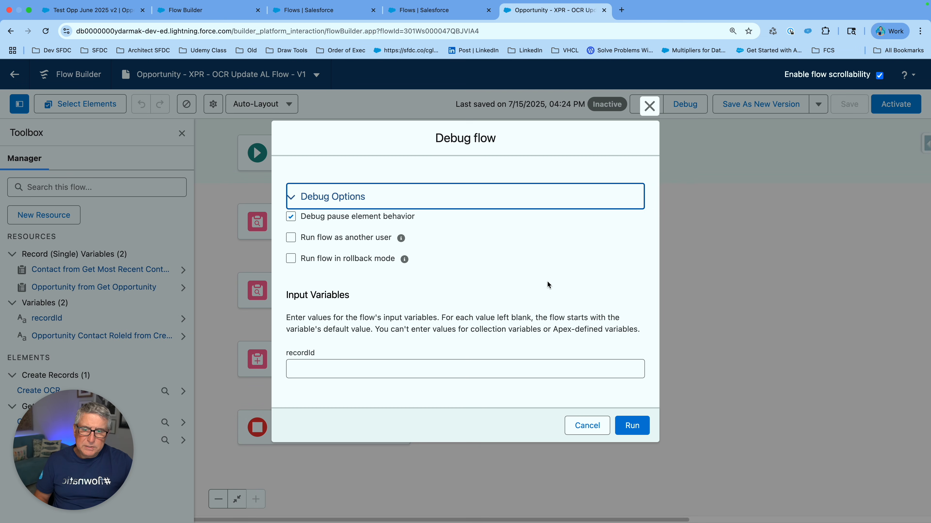
pyautogui.click(408, 371)
pyautogui.write('006Ws00000Cr9j1IAB')
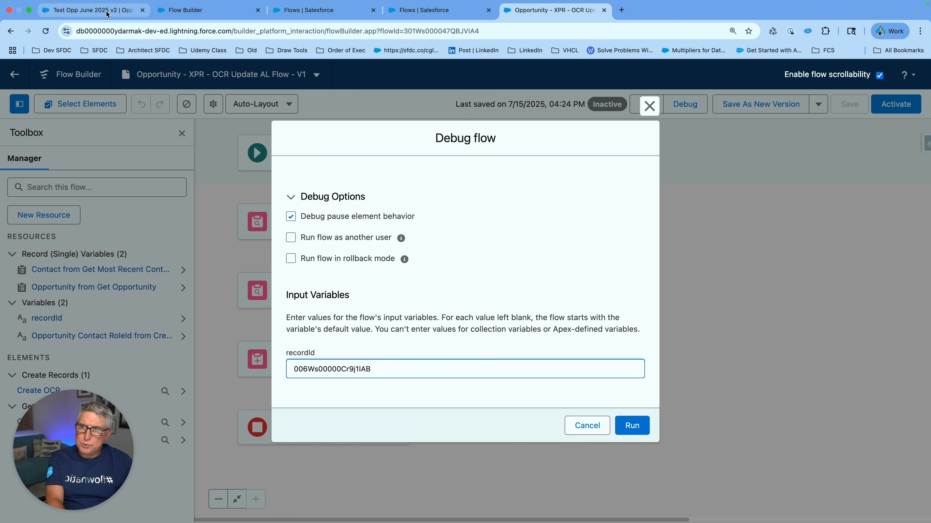
# Open the Test Account linked to the Test Opp June 2025 v2 opportunity and check its related contacts
pyautogui.click(94, 10)
pyautogui.moveTo(65, 255)
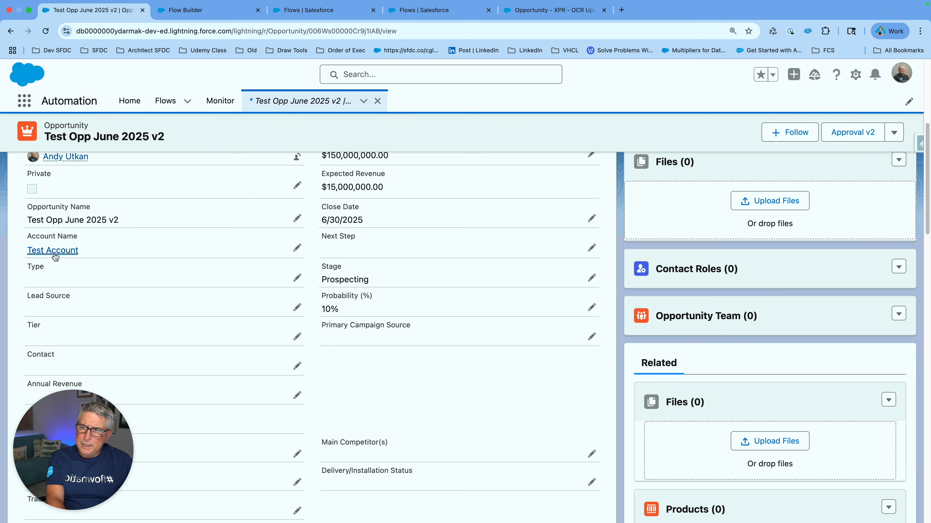
pyautogui.click(56, 253)
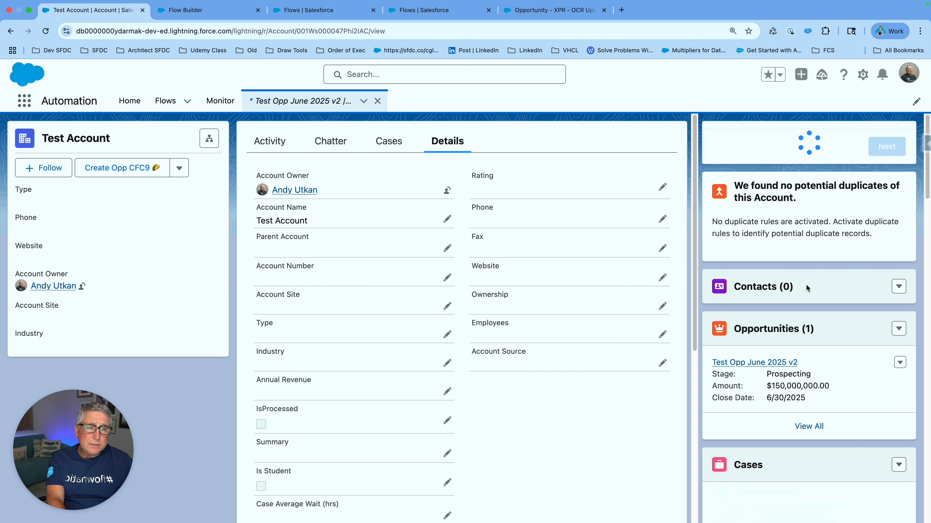
pyautogui.scroll(-7, 808, 290)
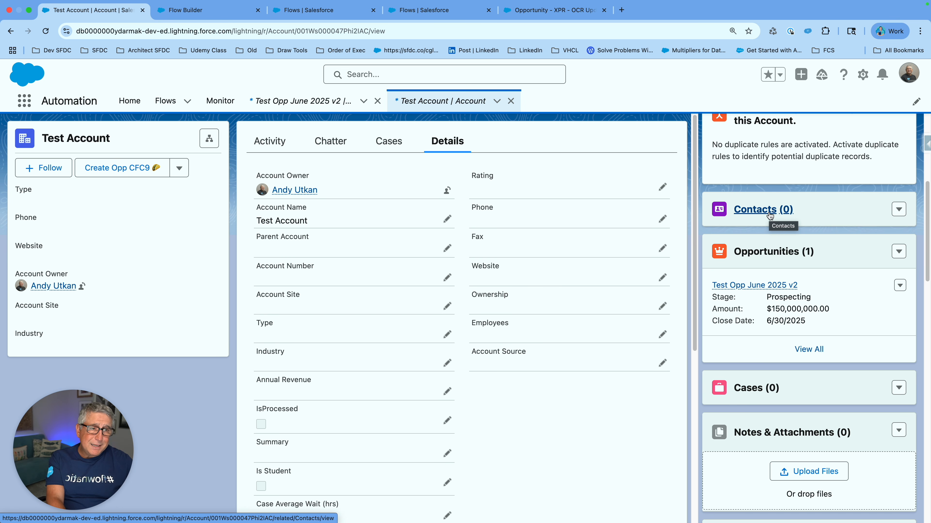
# Run the prepared flow debug and examine the log details for Get Opportunity and Get Most Recent Contact
pyautogui.click(534, 11)
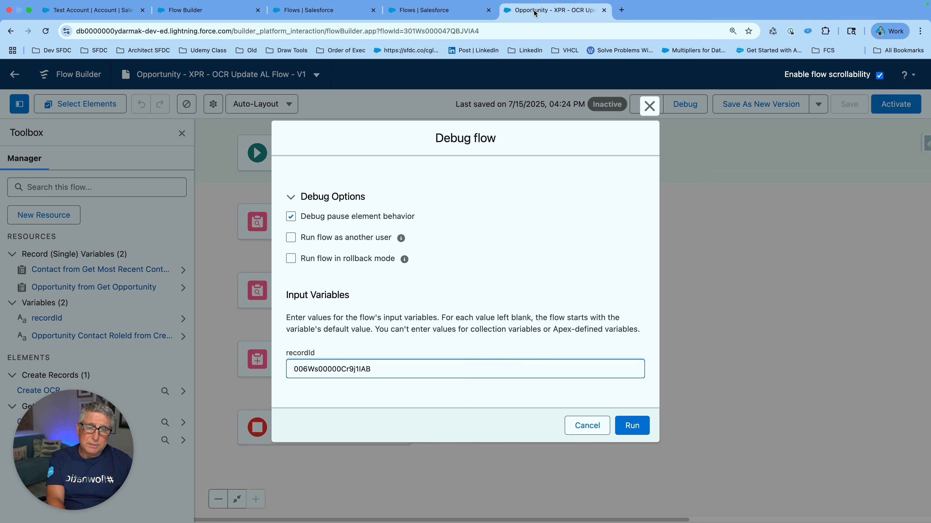
pyautogui.click(633, 427)
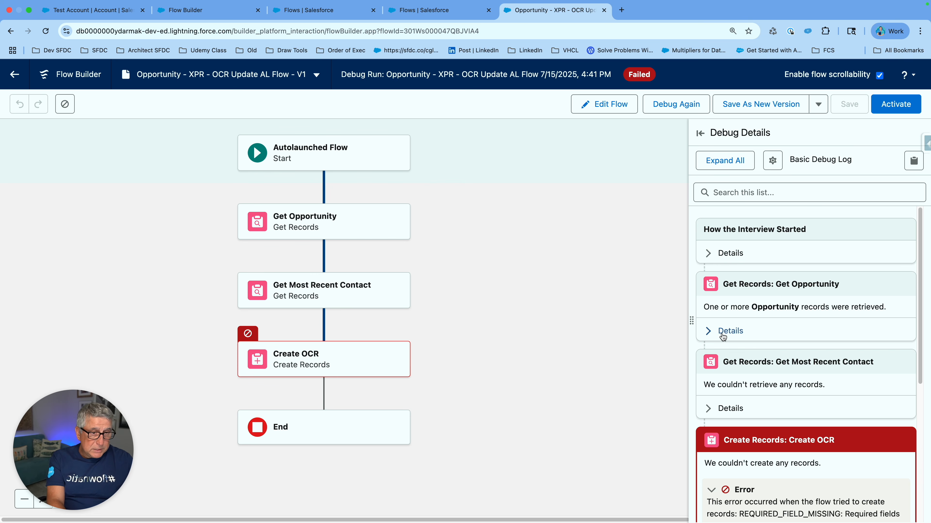
pyautogui.scroll(-3, 780, 311)
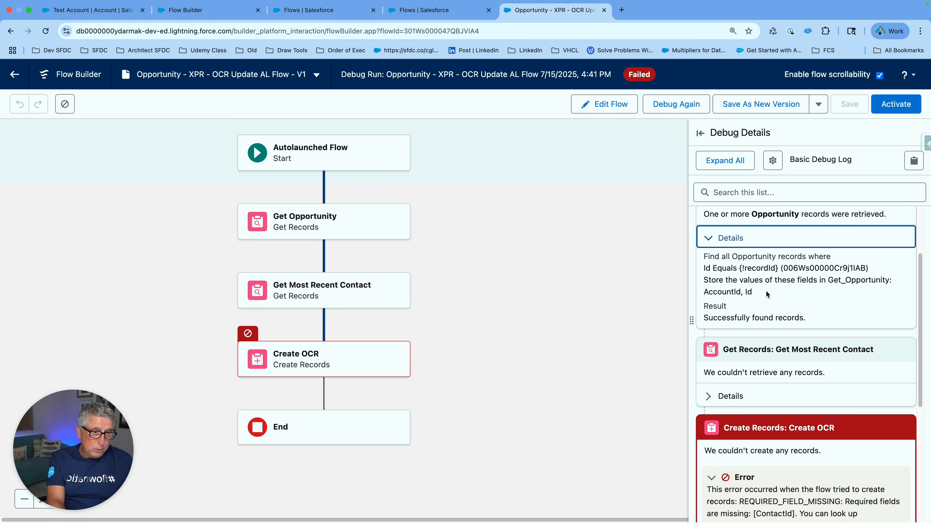
pyautogui.scroll(-4, 787, 318)
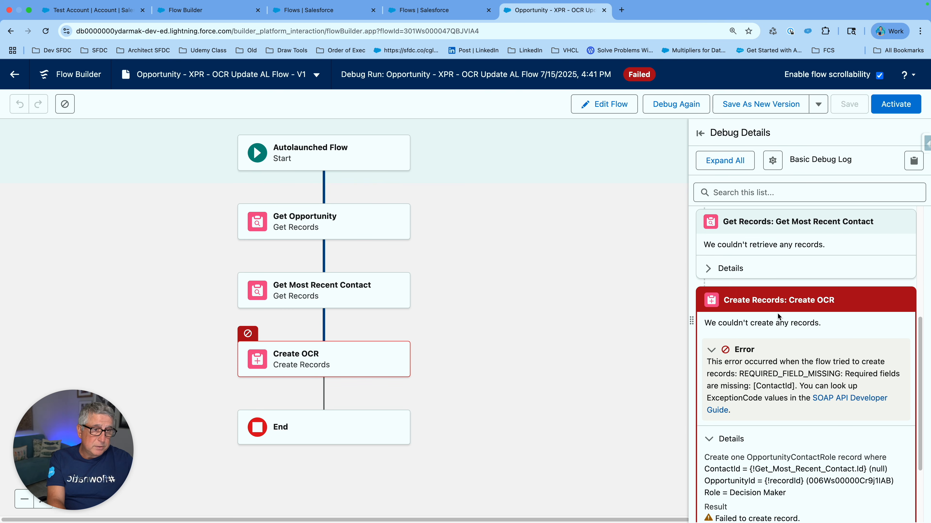
pyautogui.click(740, 269)
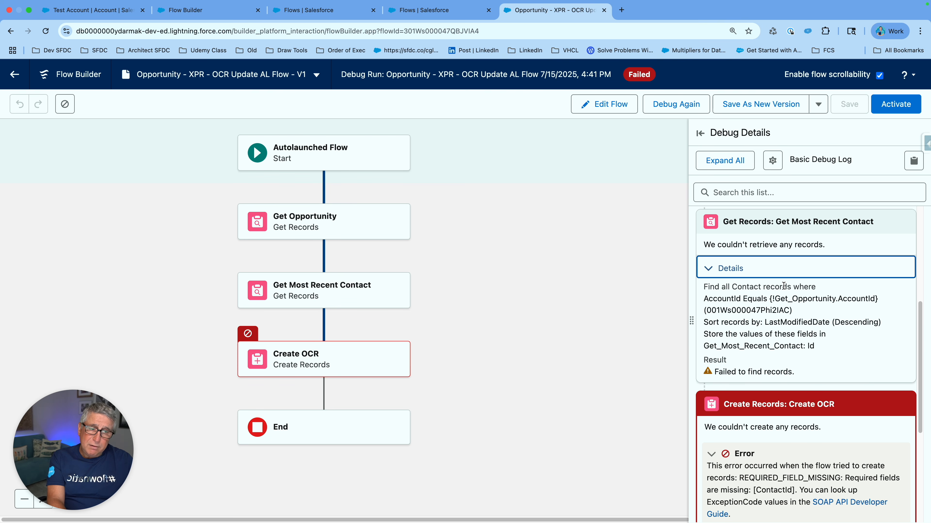
pyautogui.scroll(-1, 785, 286)
pyautogui.scroll(-1, 785, 286)
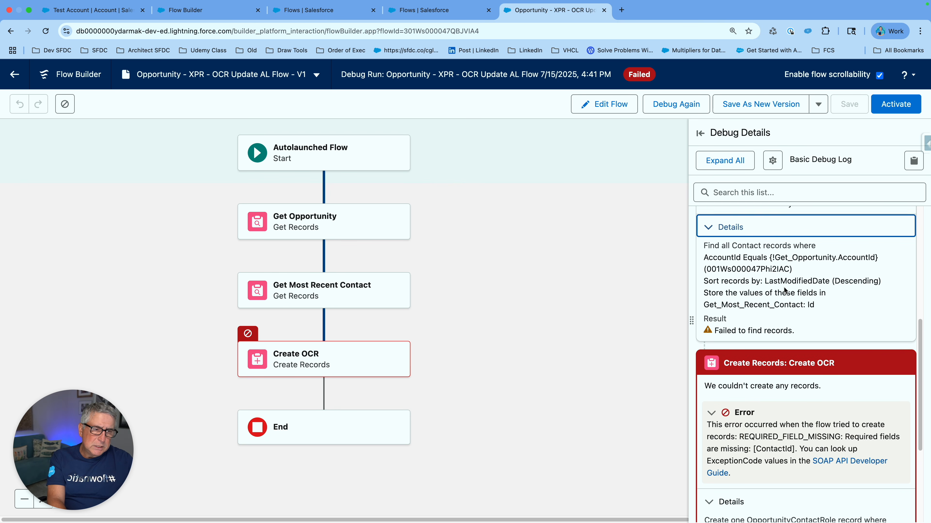
# Examine the Create OCR error in the debug log and the ContactId value passed to the new record
pyautogui.scroll(-2, 783, 286)
pyautogui.scroll(-3, 784, 287)
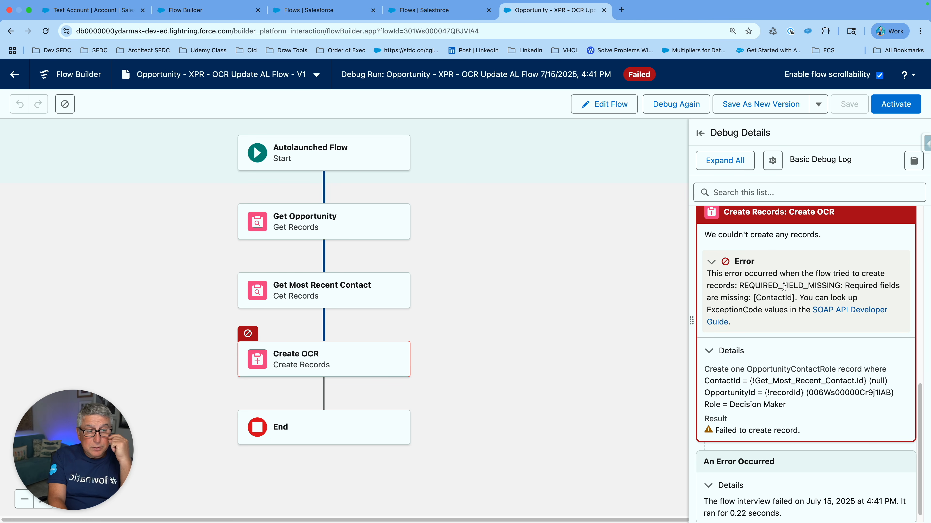
pyautogui.moveTo(869, 381); pyautogui.dragTo(888, 381)
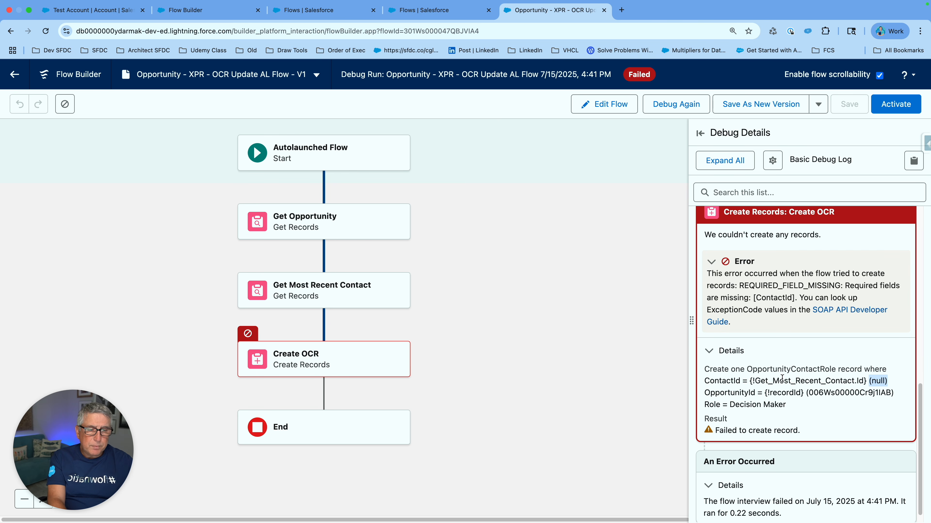
pyautogui.scroll(-1, 783, 379)
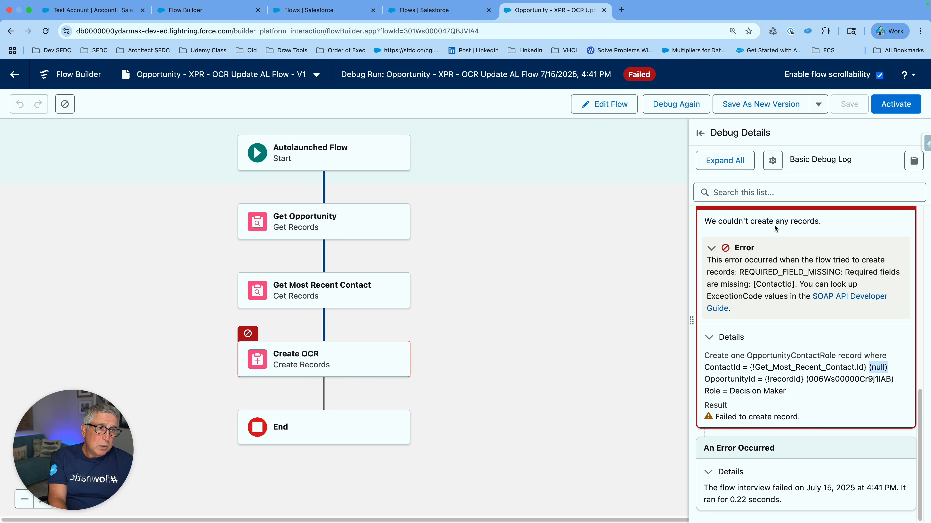
pyautogui.scroll(2, 808, 286)
pyautogui.scroll(5, 808, 285)
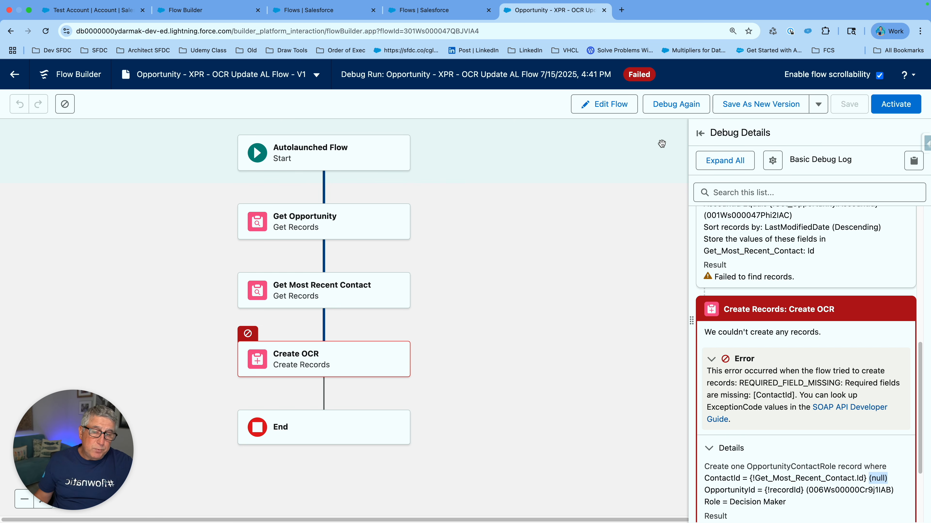
# Return the flow to editing and add a Decision element between Get Most Recent Contact and Create OCR
pyautogui.click(622, 112)
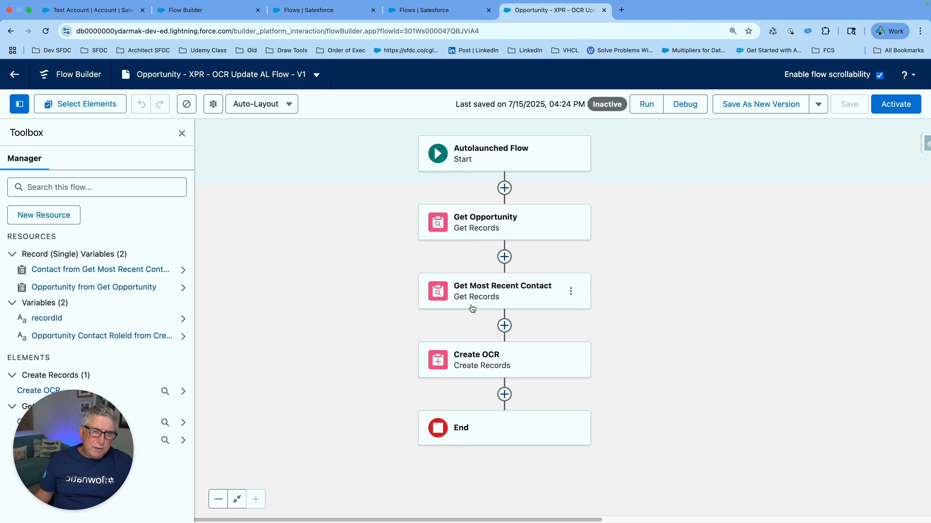
pyautogui.click(505, 326)
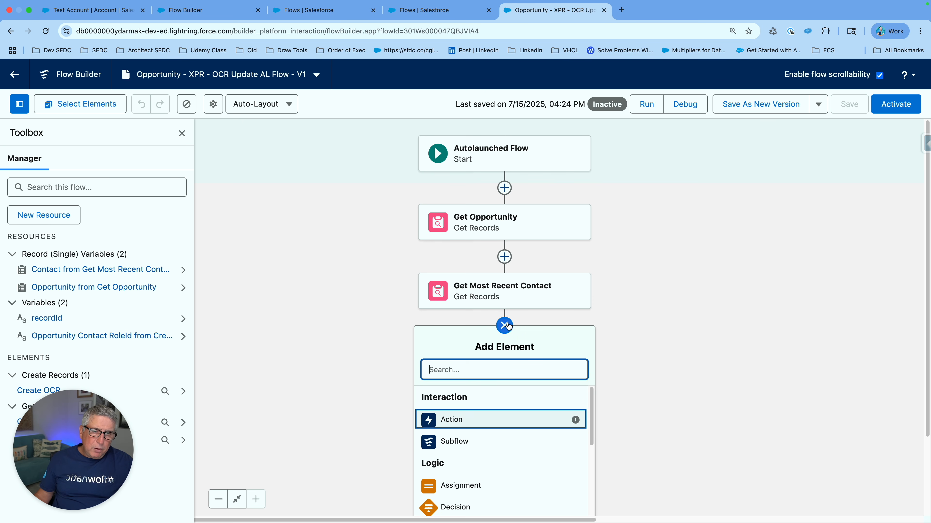
pyautogui.click(498, 367)
pyautogui.write('dec')
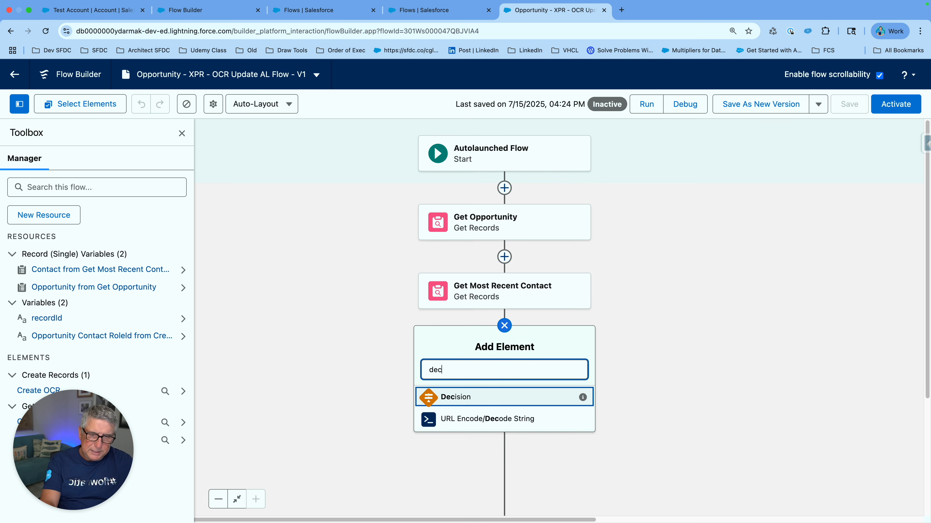
pyautogui.click(497, 397)
# Label the new decision "Is Contact Null?" and let its API name fill in from the label
pyautogui.click(517, 181)
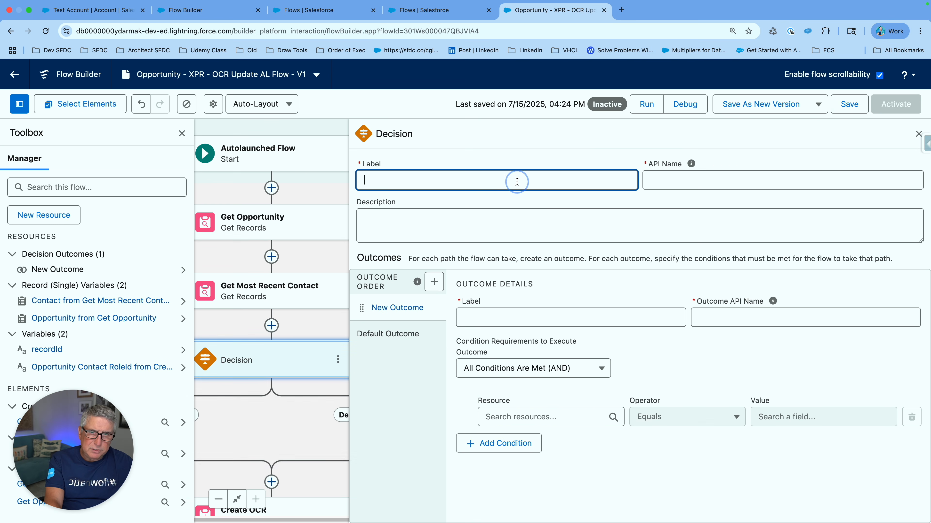
pyautogui.write('Is C')
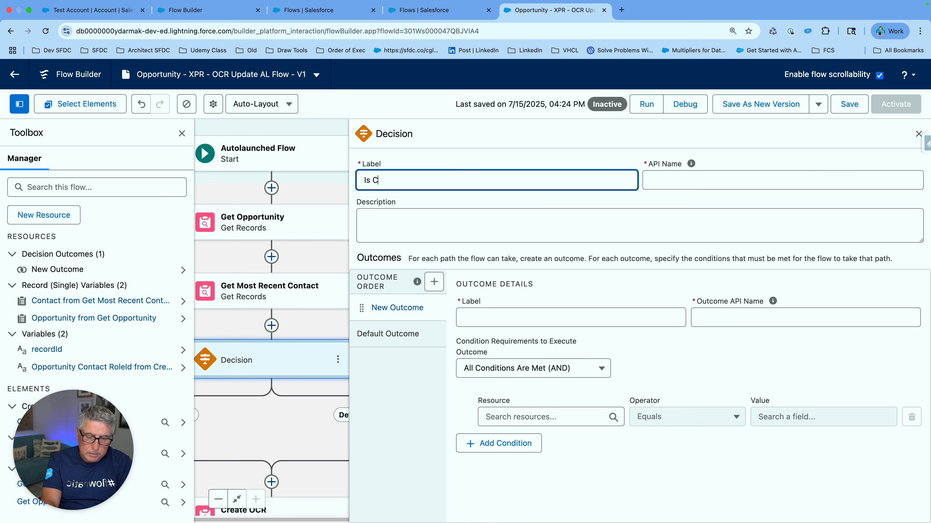
pyautogui.write('ontact Null?')
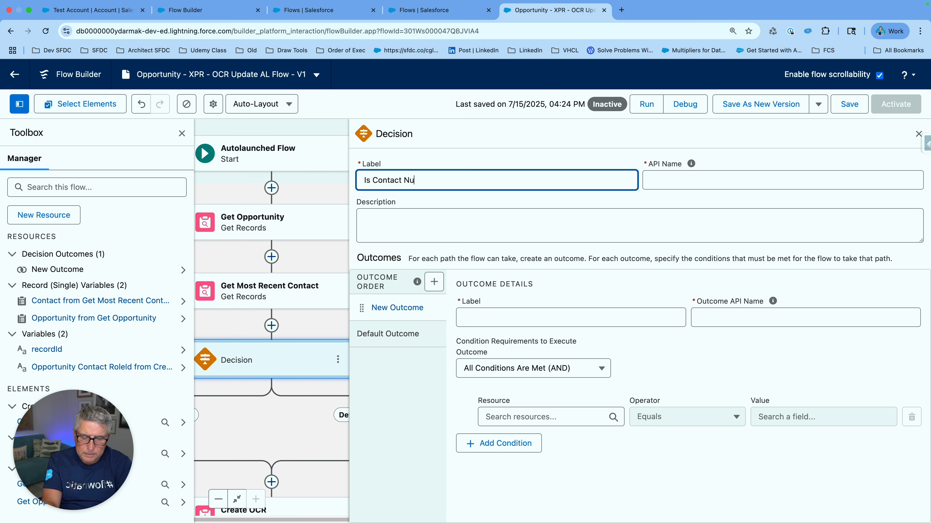
pyautogui.click(749, 175)
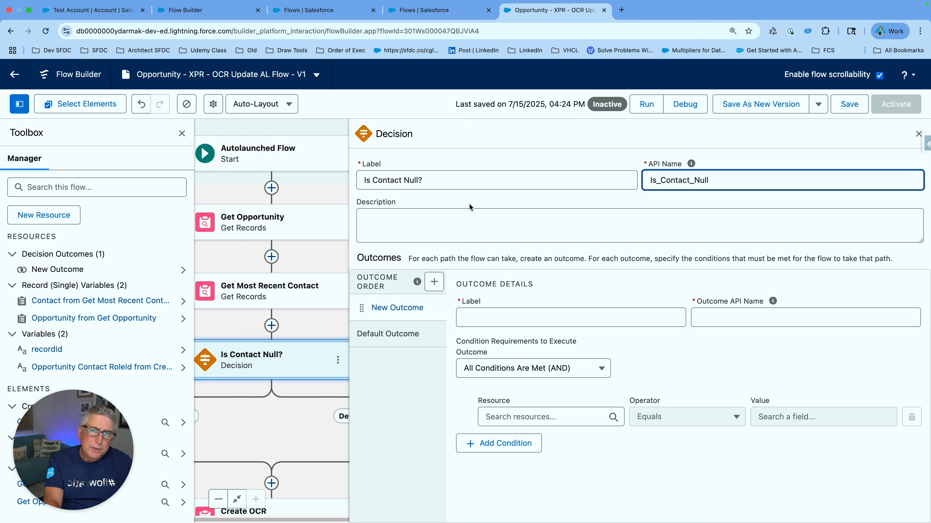
# Label the decision's first outcome "Yes Null" and let its outcome API name fill in from the label
pyautogui.click(549, 314)
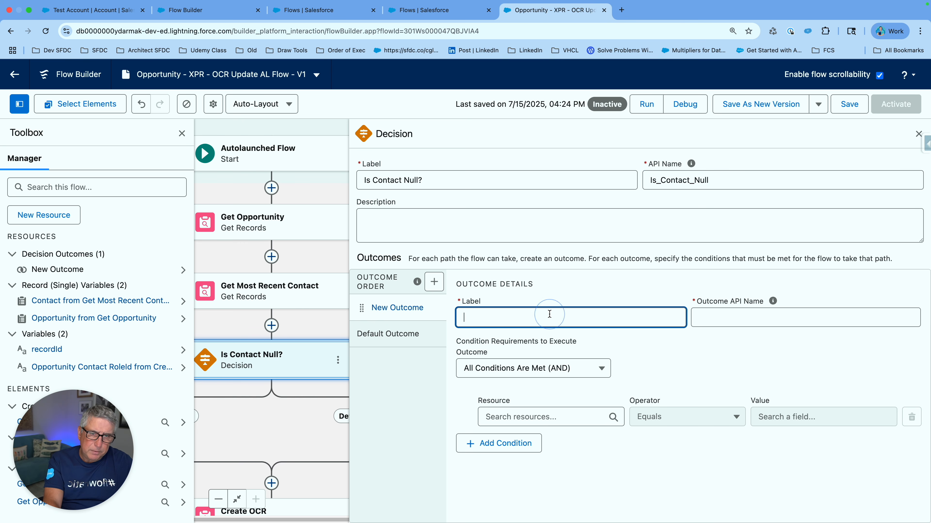
pyautogui.write('Yes Null')
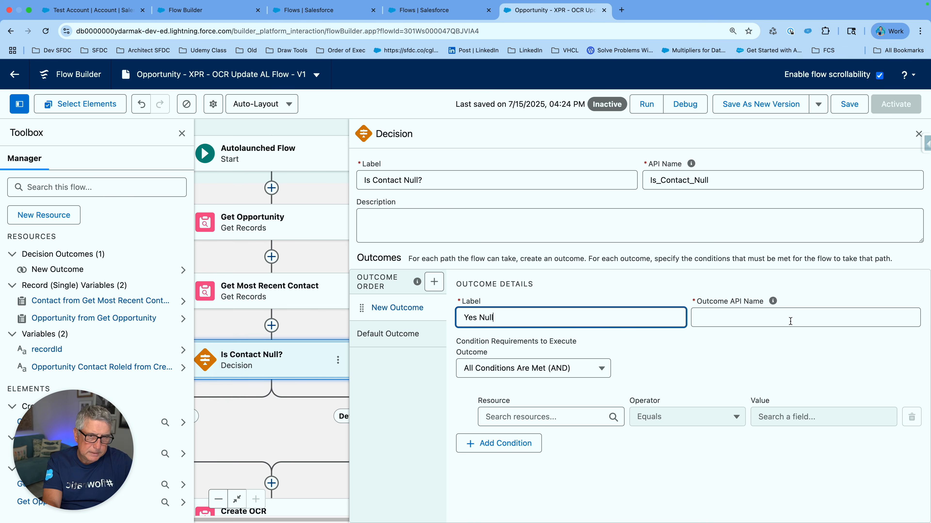
pyautogui.click(769, 320)
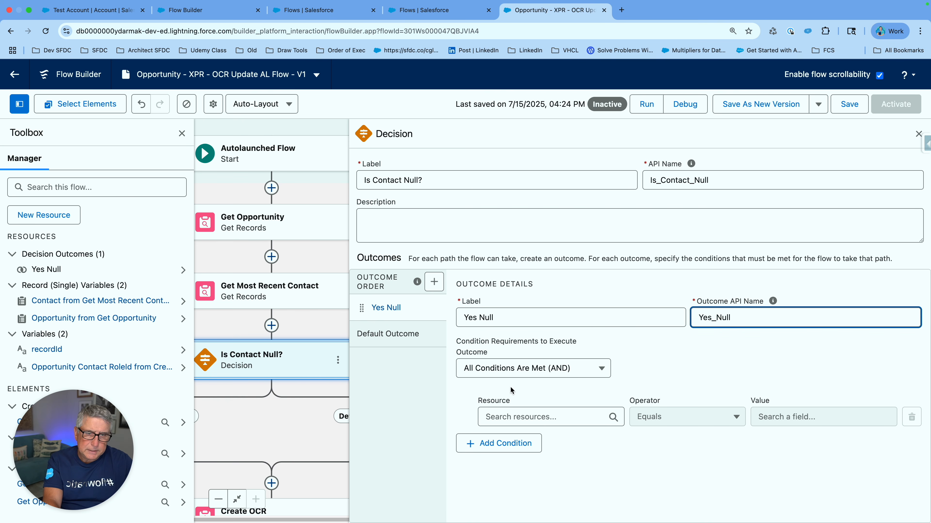
# Set the Yes Null outcome's condition to the entire Contact from Get Most Recent Contact record, operator Is Null, value True
pyautogui.click(521, 416)
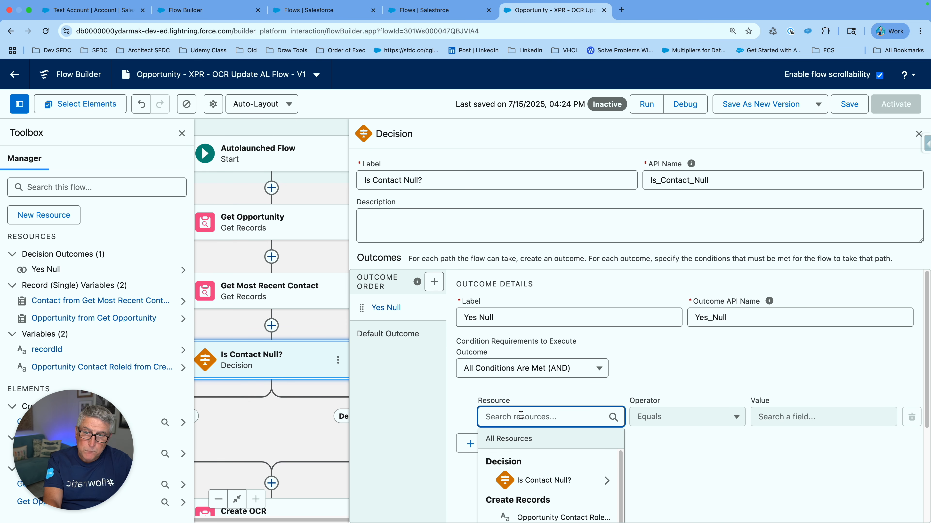
pyautogui.write('get')
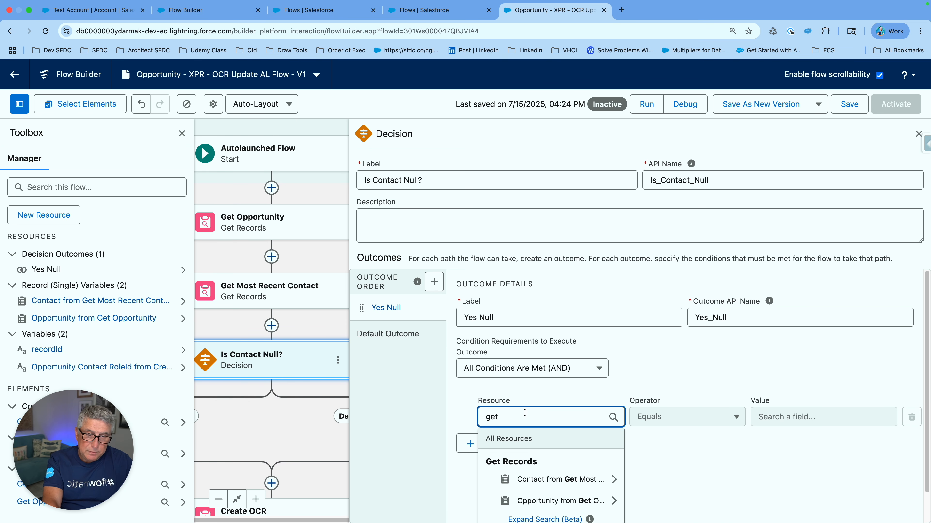
pyautogui.click(557, 479)
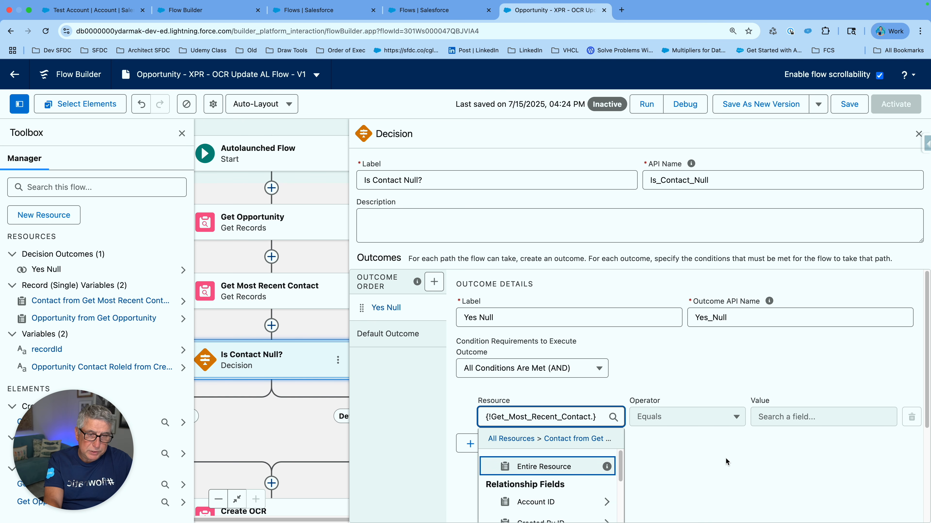
pyautogui.click(681, 382)
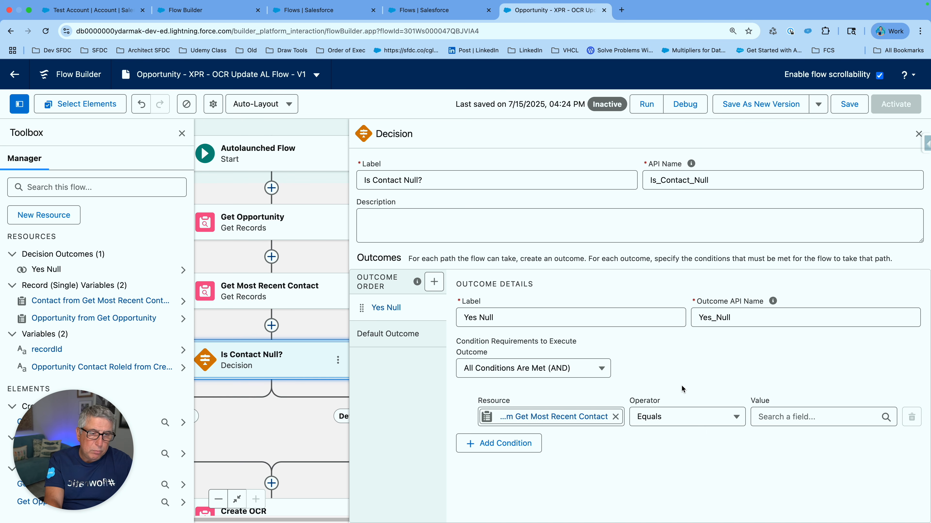
pyautogui.click(740, 418)
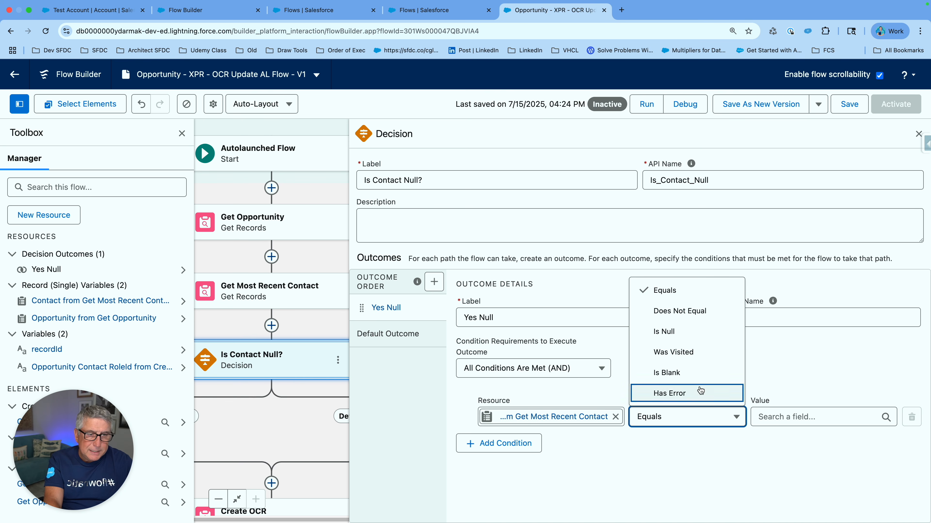
pyautogui.click(689, 336)
pyautogui.click(768, 418)
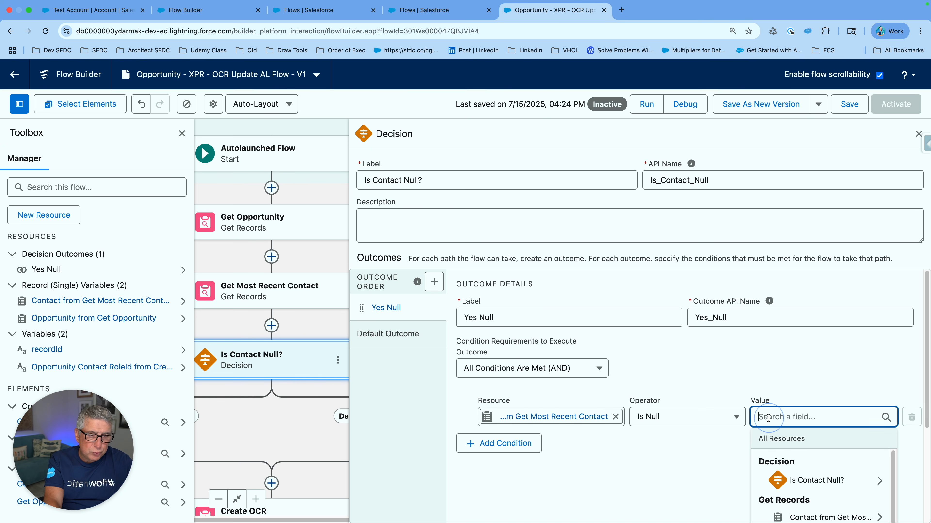
pyautogui.write('True')
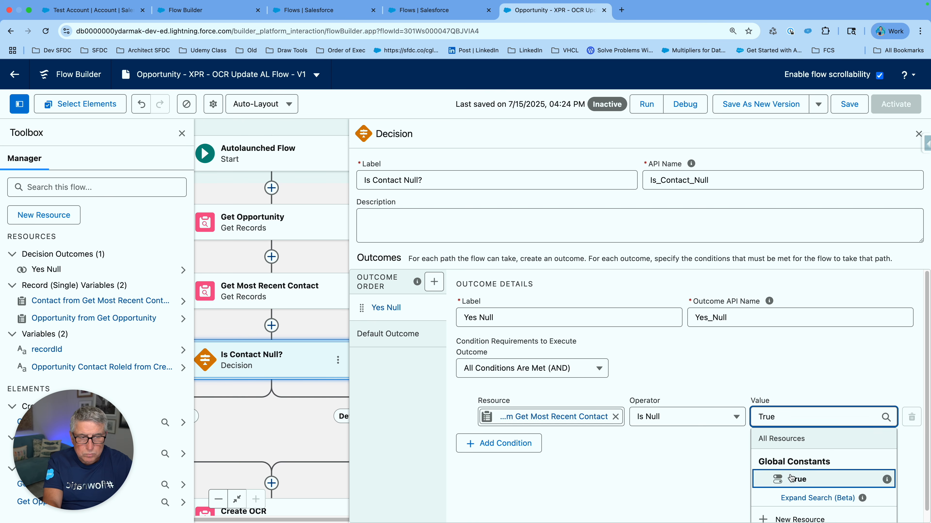
pyautogui.click(791, 479)
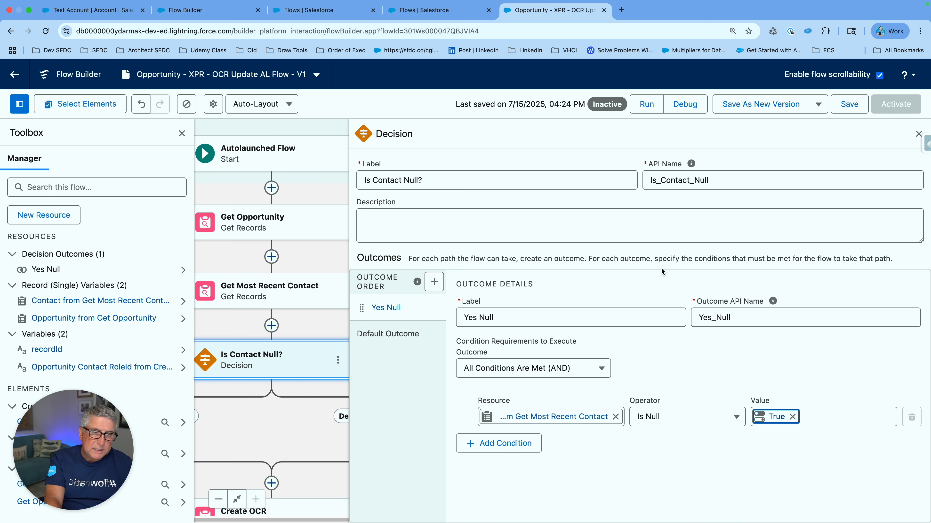
# Rename the decision's default outcome to "Not Null" and close the decision's settings
pyautogui.click(414, 334)
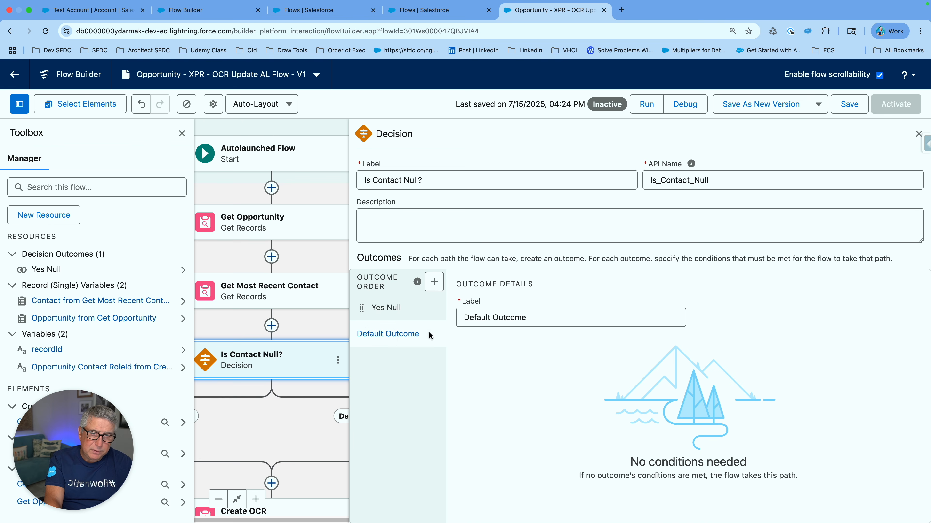
pyautogui.moveTo(534, 318); pyautogui.dragTo(447, 318)
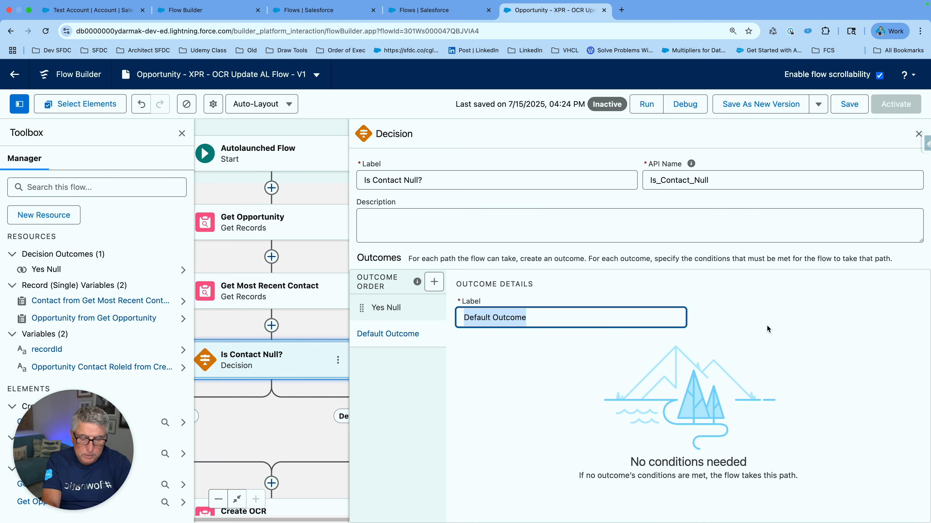
pyautogui.write('Not Null')
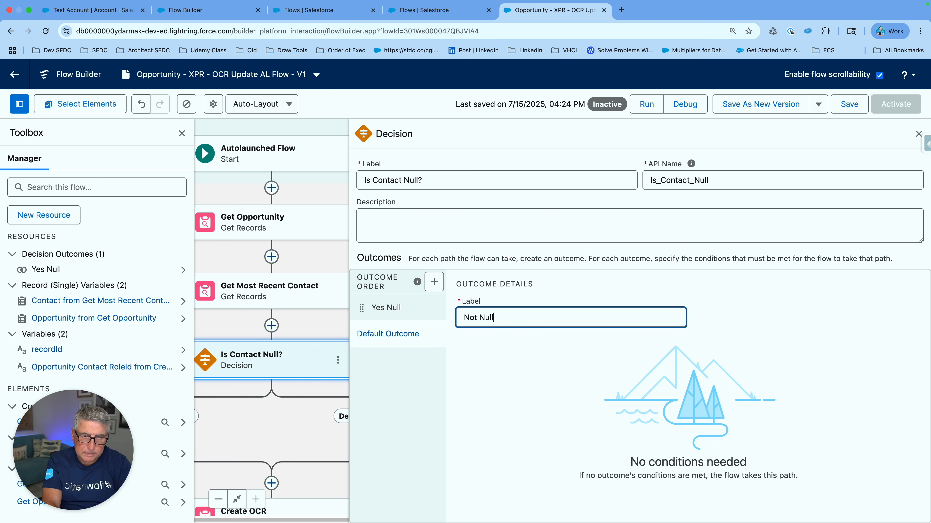
pyautogui.click(655, 376)
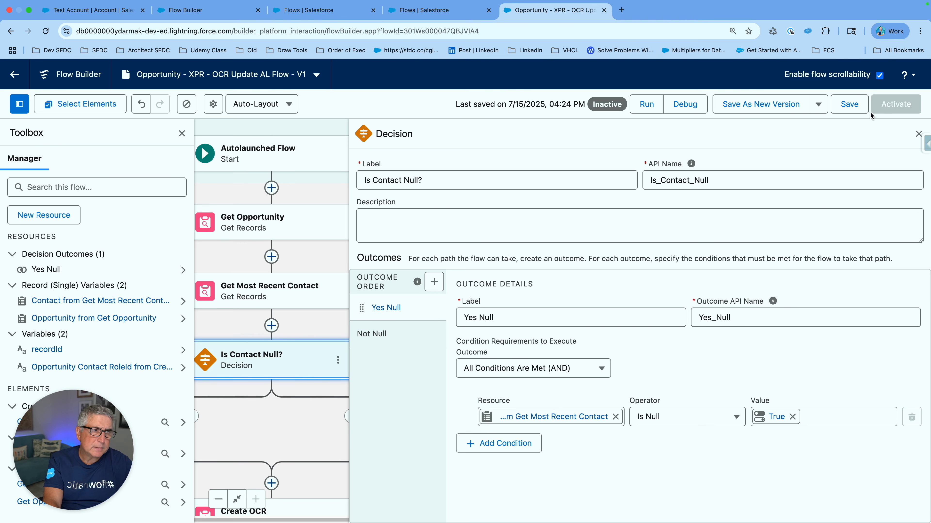
pyautogui.click(918, 134)
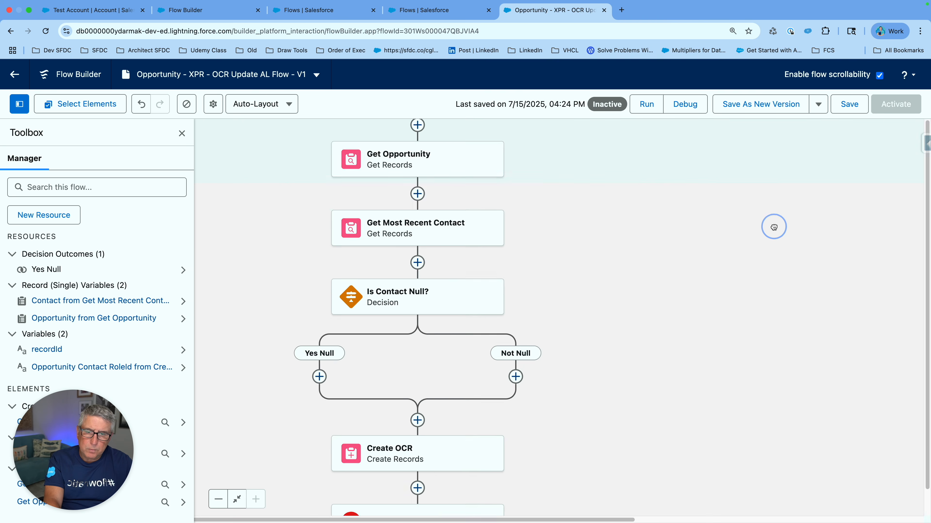
# Connect the Yes Null path of the Is Contact Null? decision directly to the End element, bypassing Create OCR
pyautogui.scroll(-4, 773, 227)
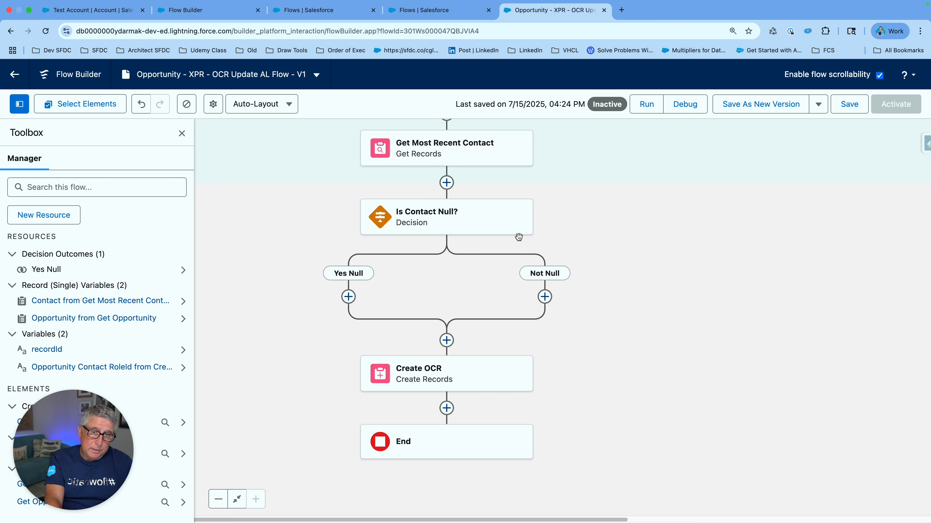
pyautogui.click(346, 299)
pyautogui.click(348, 368)
pyautogui.scroll(5, 633, 401)
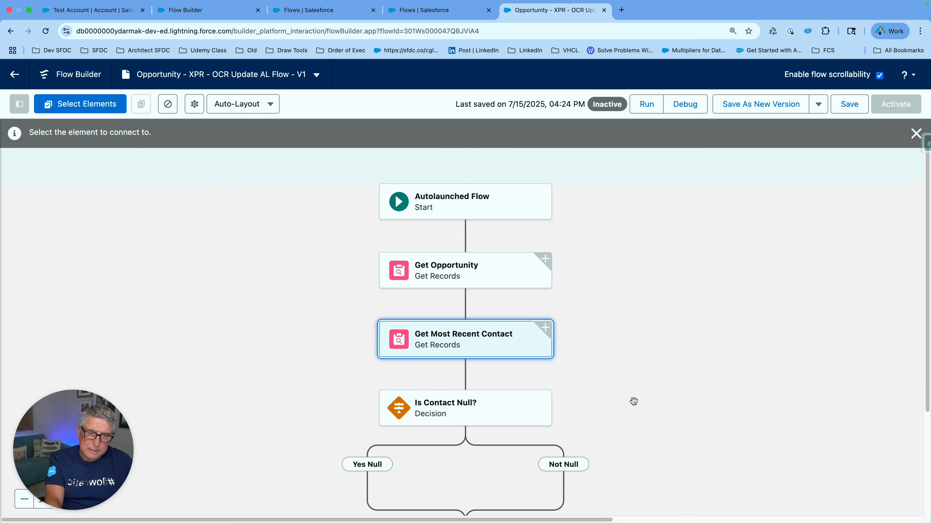
pyautogui.scroll(-7, 633, 403)
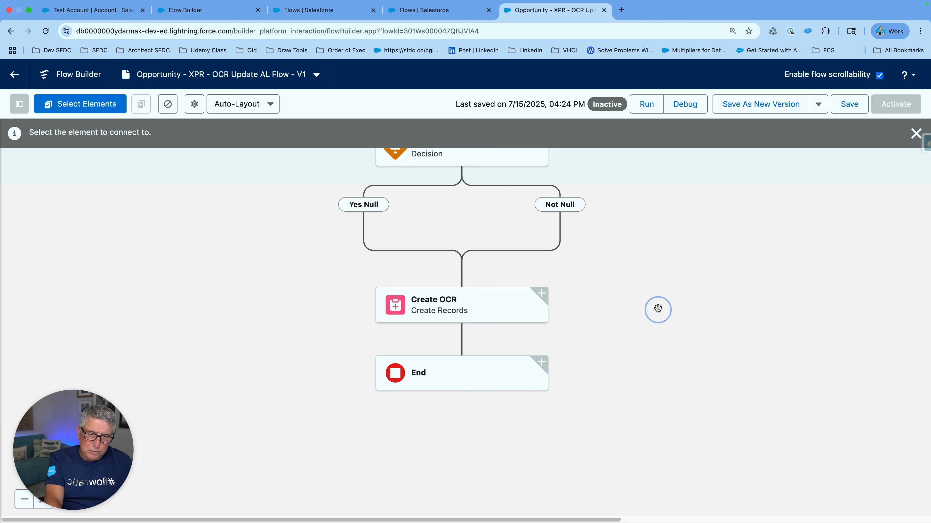
pyautogui.click(538, 361)
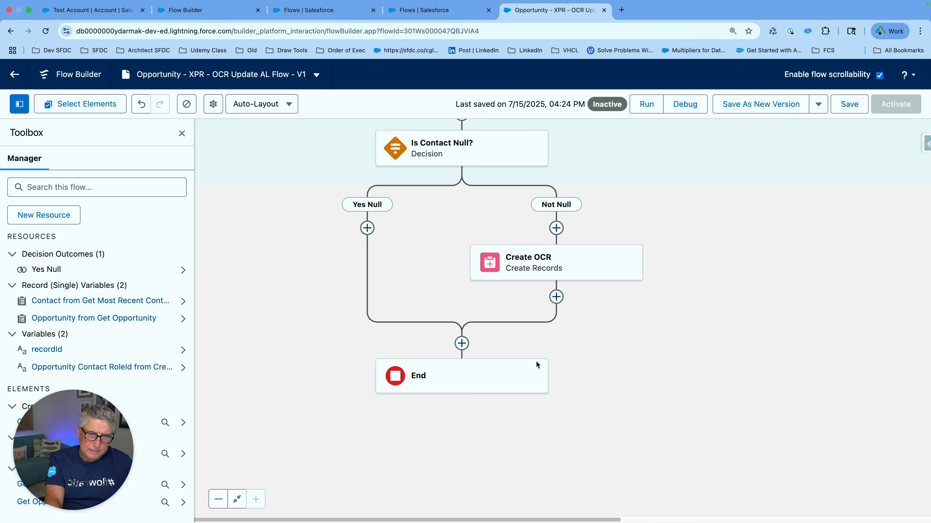
pyautogui.moveTo(644, 356); pyautogui.dragTo(643, 385)
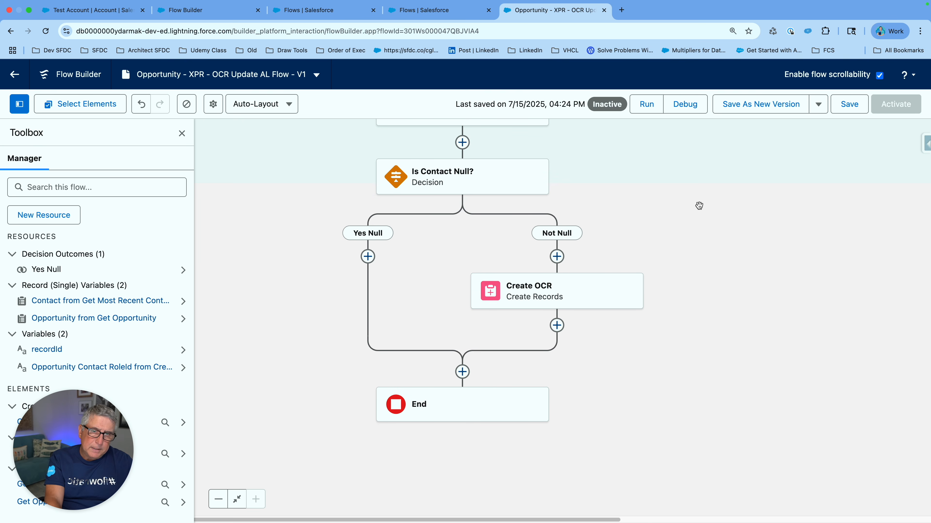